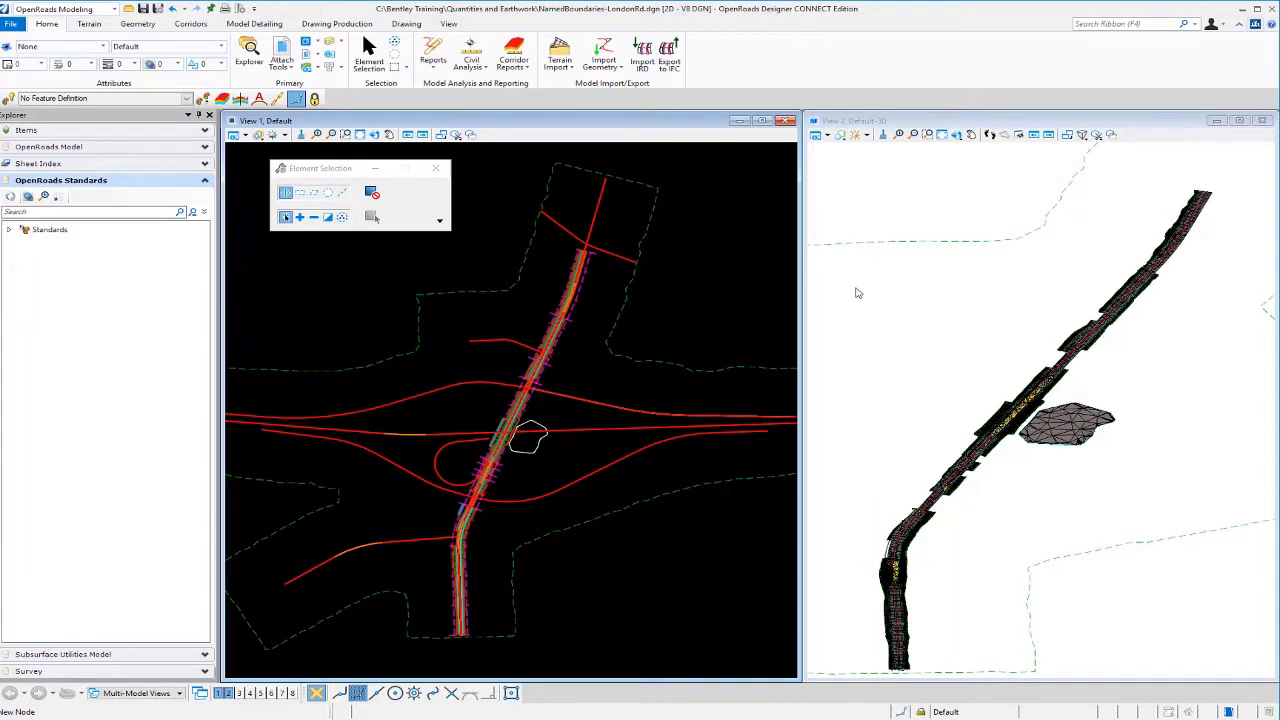
- Open the design file XS NamedBoundaries-LondonRd.dgn from the Quantities and Earthwork folder
click(128, 9)
scroll(225, 262, down, 5)
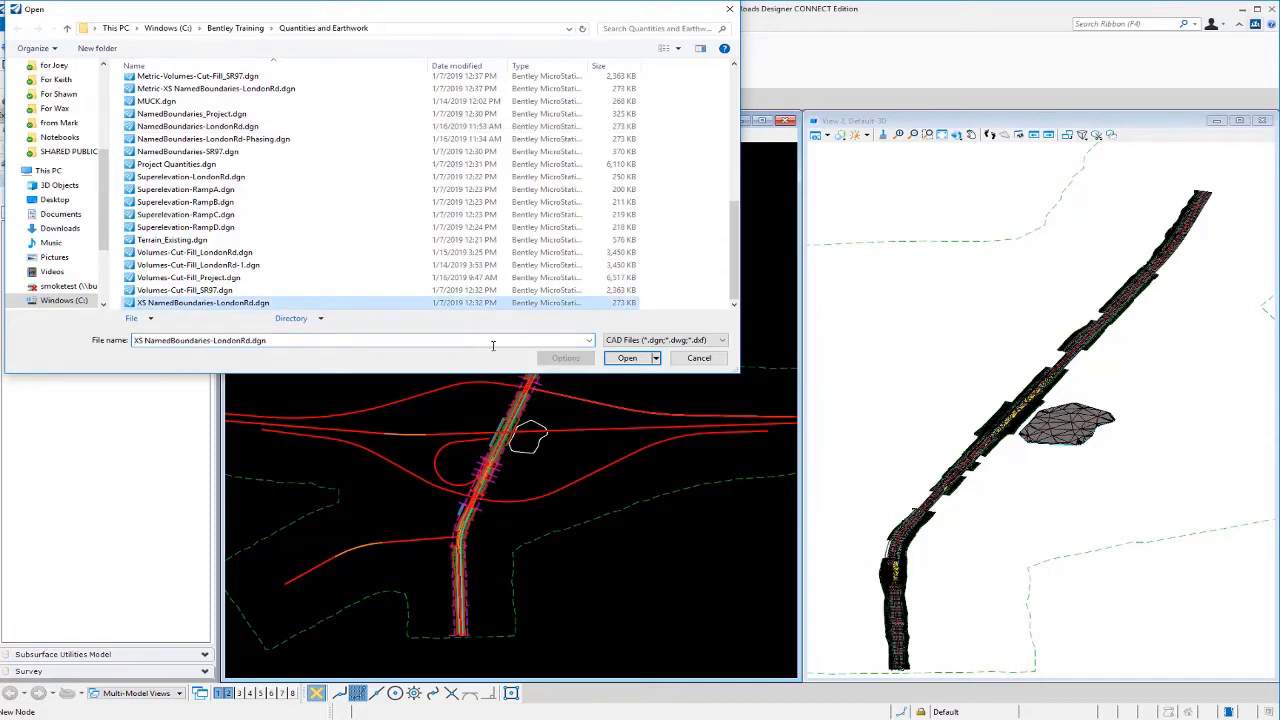
click(630, 359)
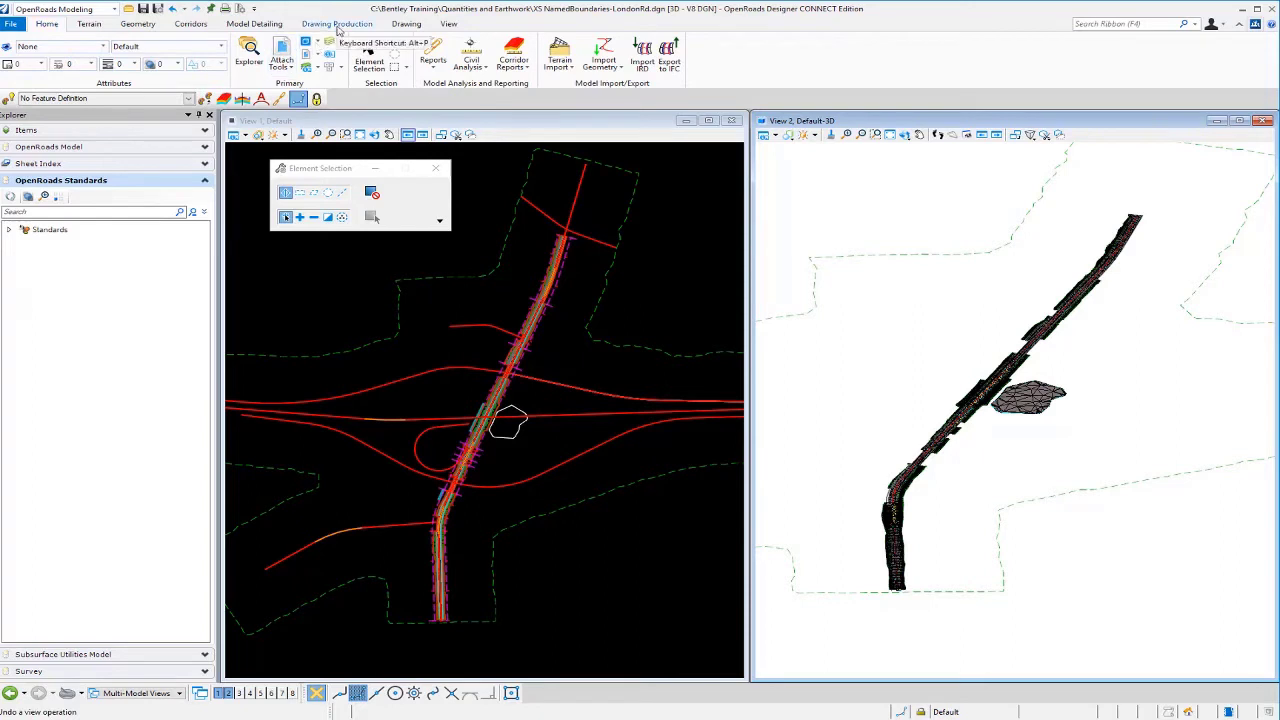
- Start placing civil cross section named boundaries with the ANSI D_XS drawing seed
click(337, 24)
click(647, 68)
click(650, 86)
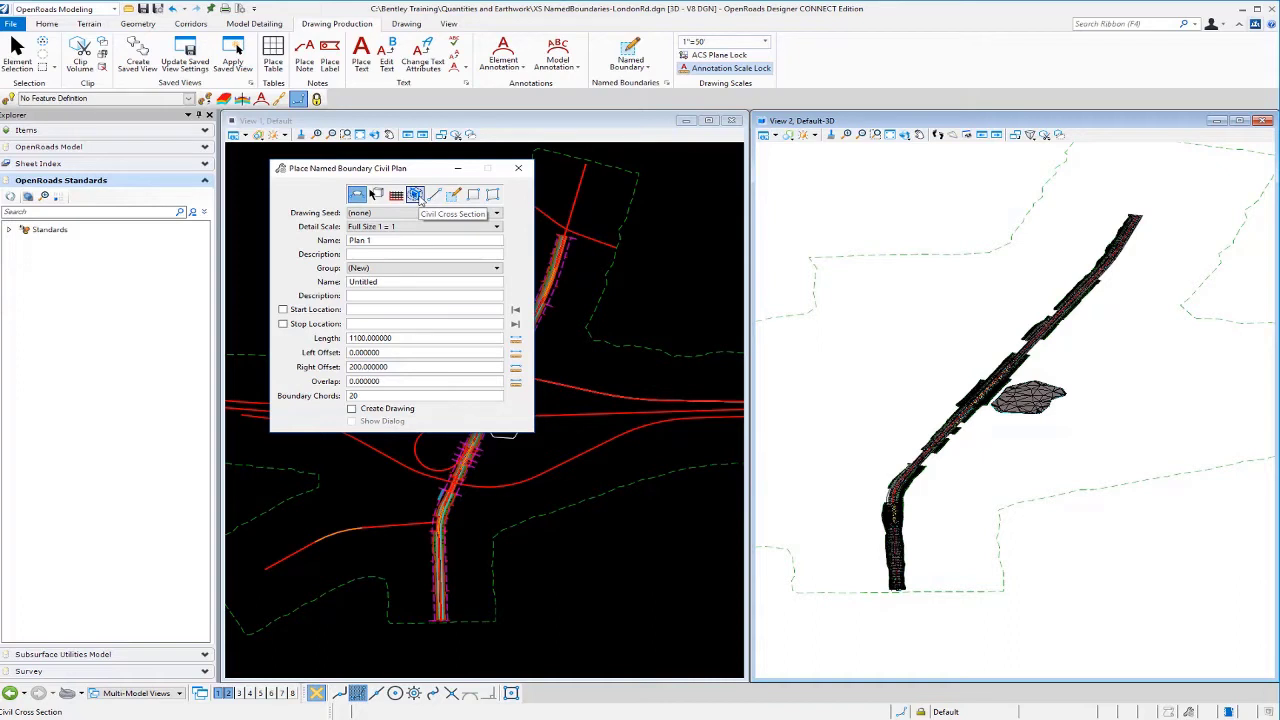
click(416, 195)
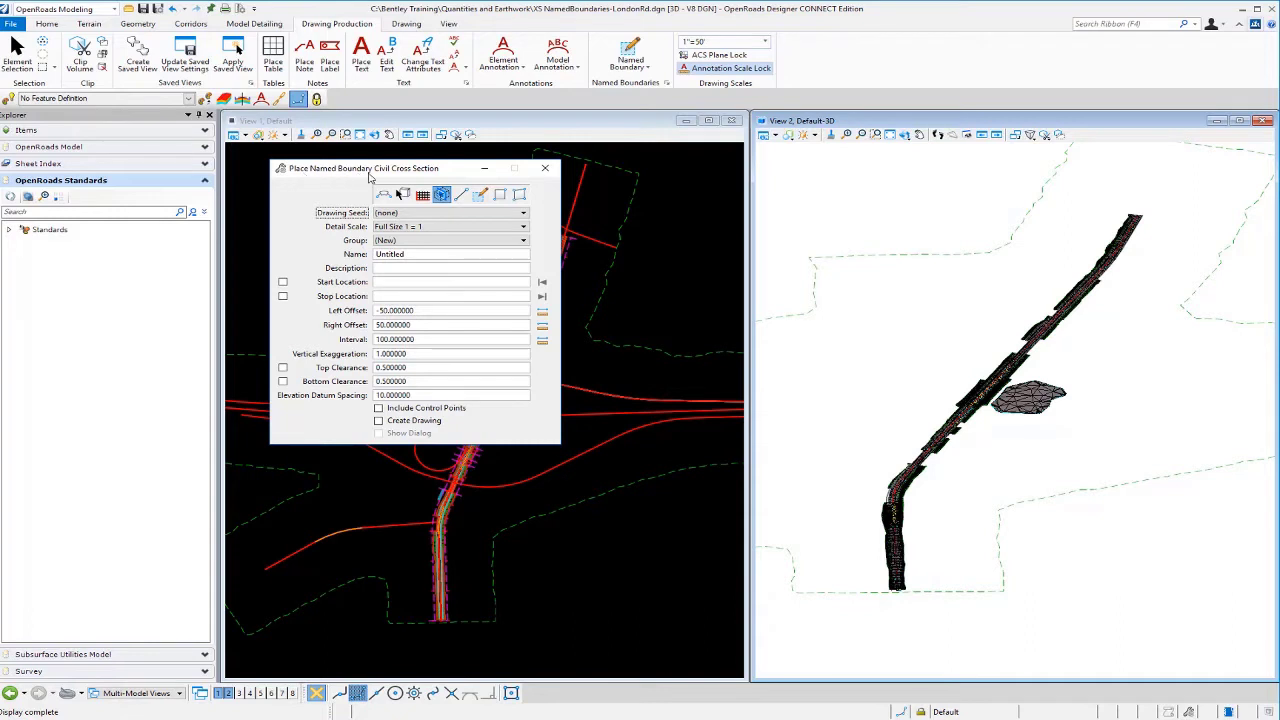
click(489, 215)
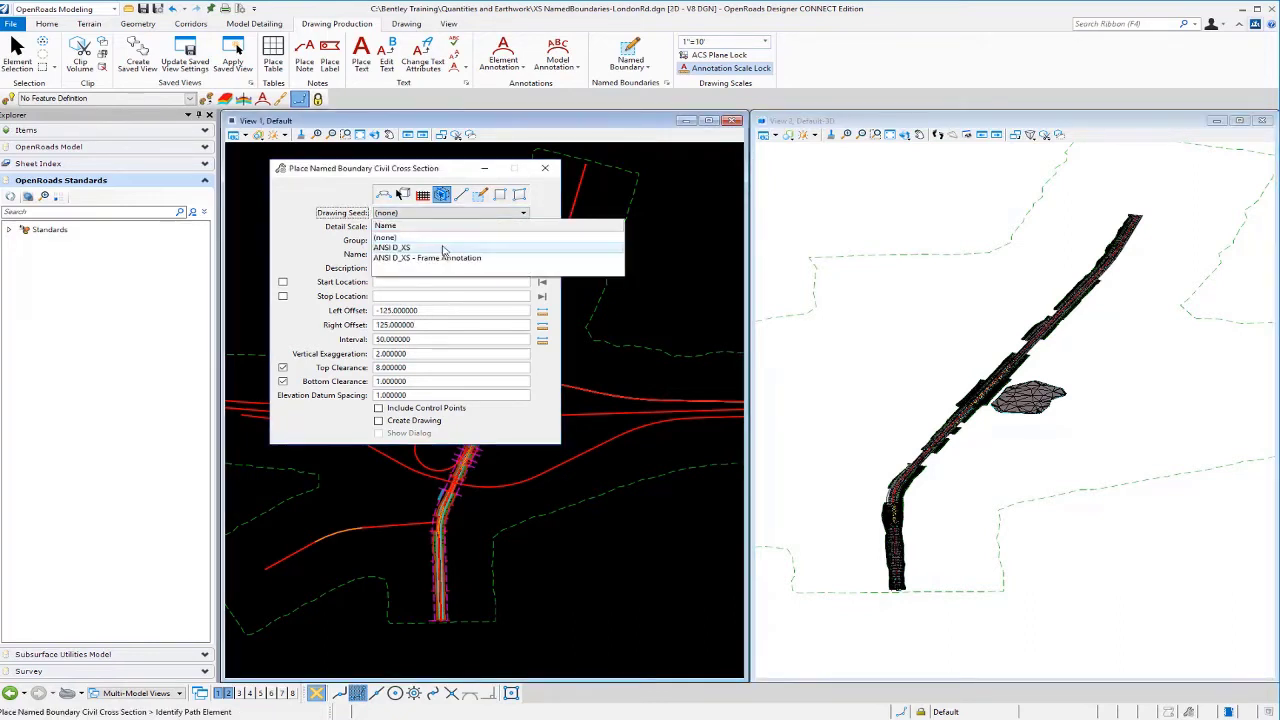
click(442, 248)
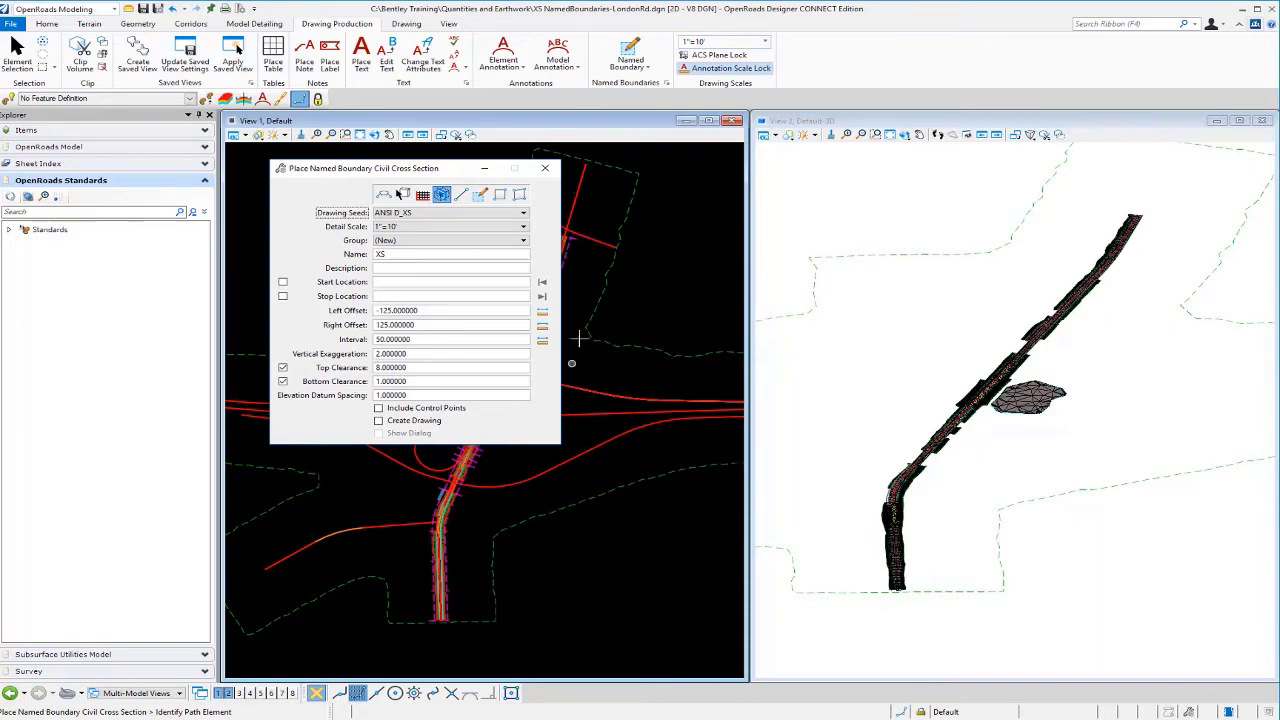
- Select the LondonRd alignment as the path, lock the start location to its beginning at 50+00, and set the stop location to 91+00
click(581, 190)
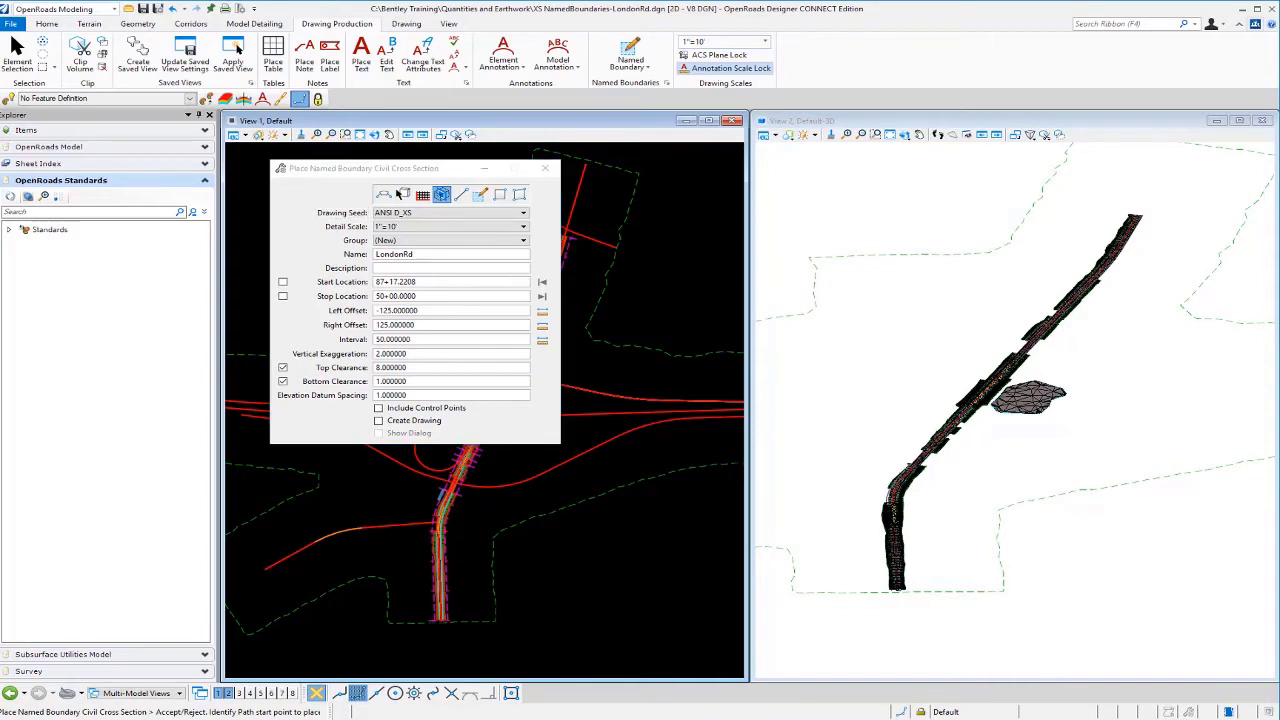
click(541, 282)
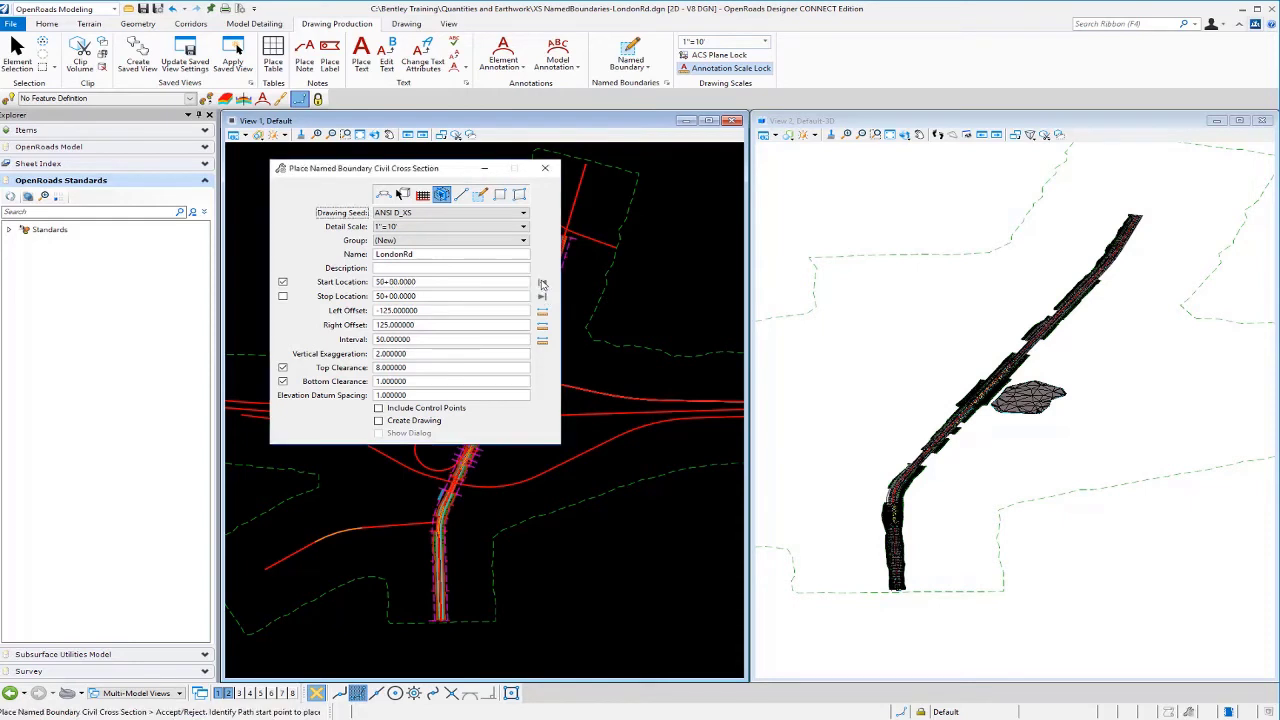
click(432, 298)
click(429, 299)
text(91+00)
key(Tab)
- Set the cross section left offset to -100, the right offset to 100 and the interval to 100
double_click(434, 313)
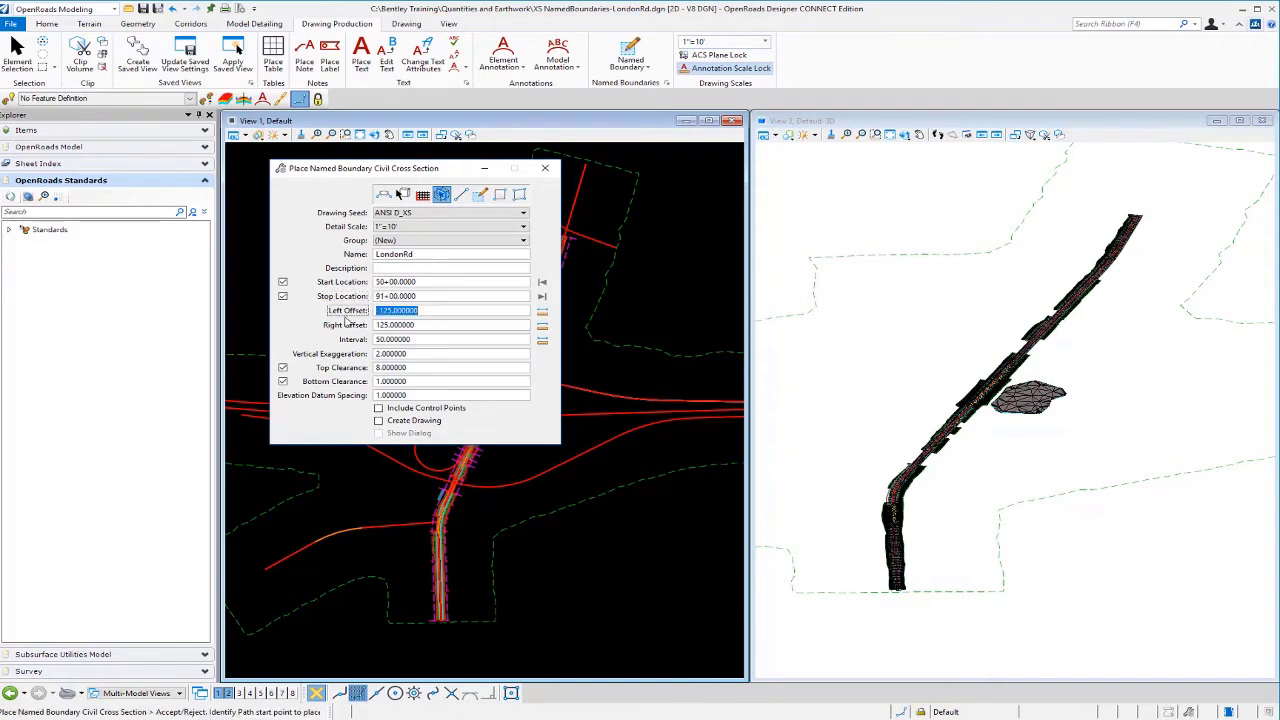
text(-100)
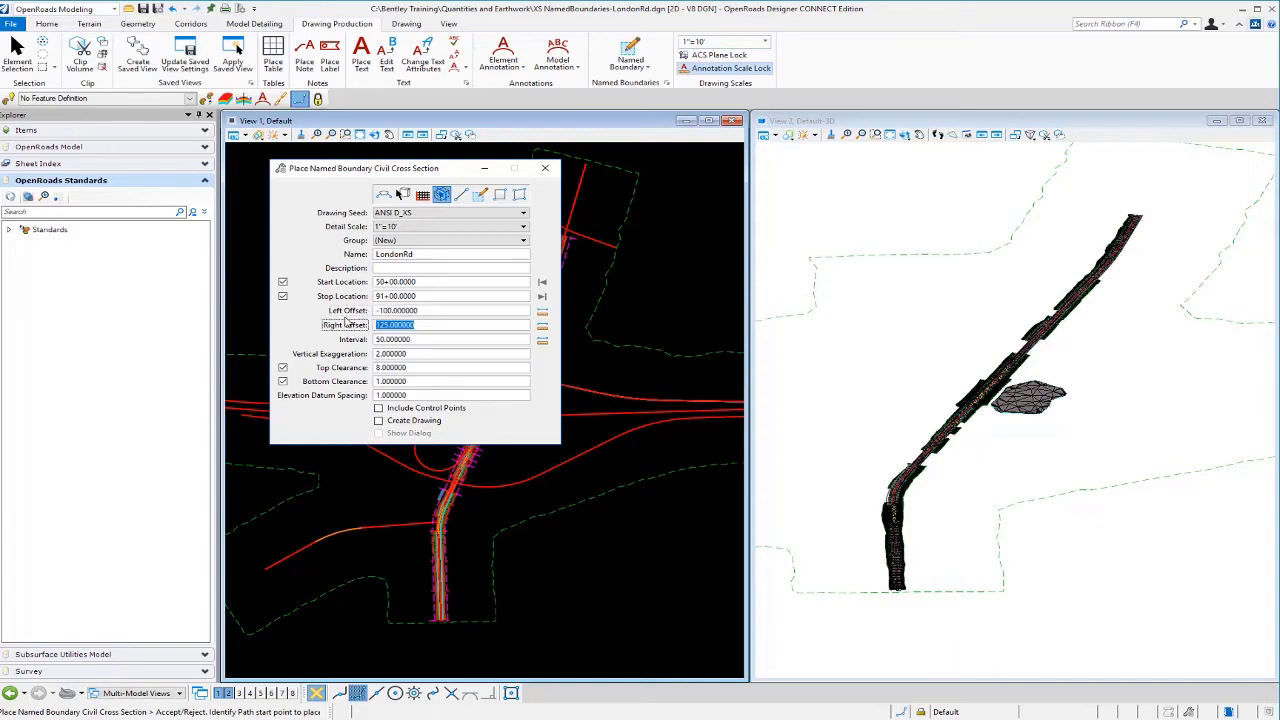
key(Tab)
text(-1)
text(00)
key(BackSpace)
key(BackSpace)
key(BackSpace)
key(BackSpace)
text(100)
key(Tab)
text(1)
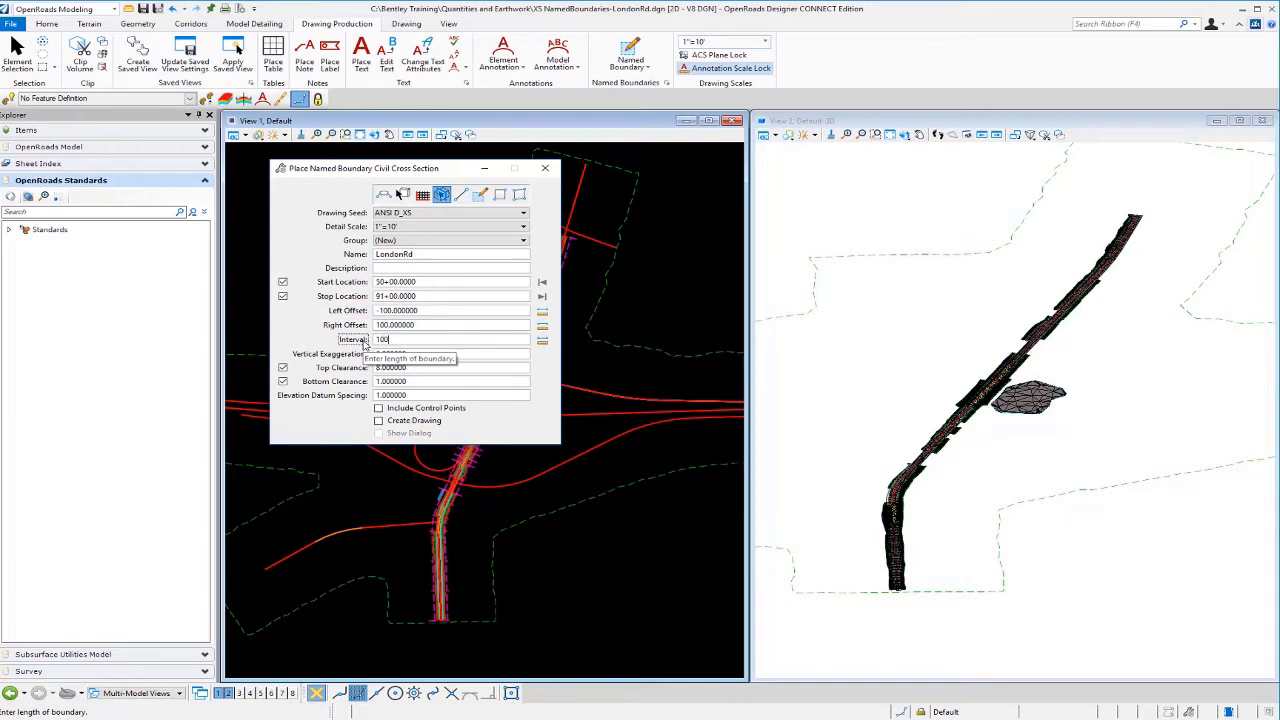
- Set the cross section boundaries' vertical exaggeration to 1 and top clearance to 1
click(437, 357)
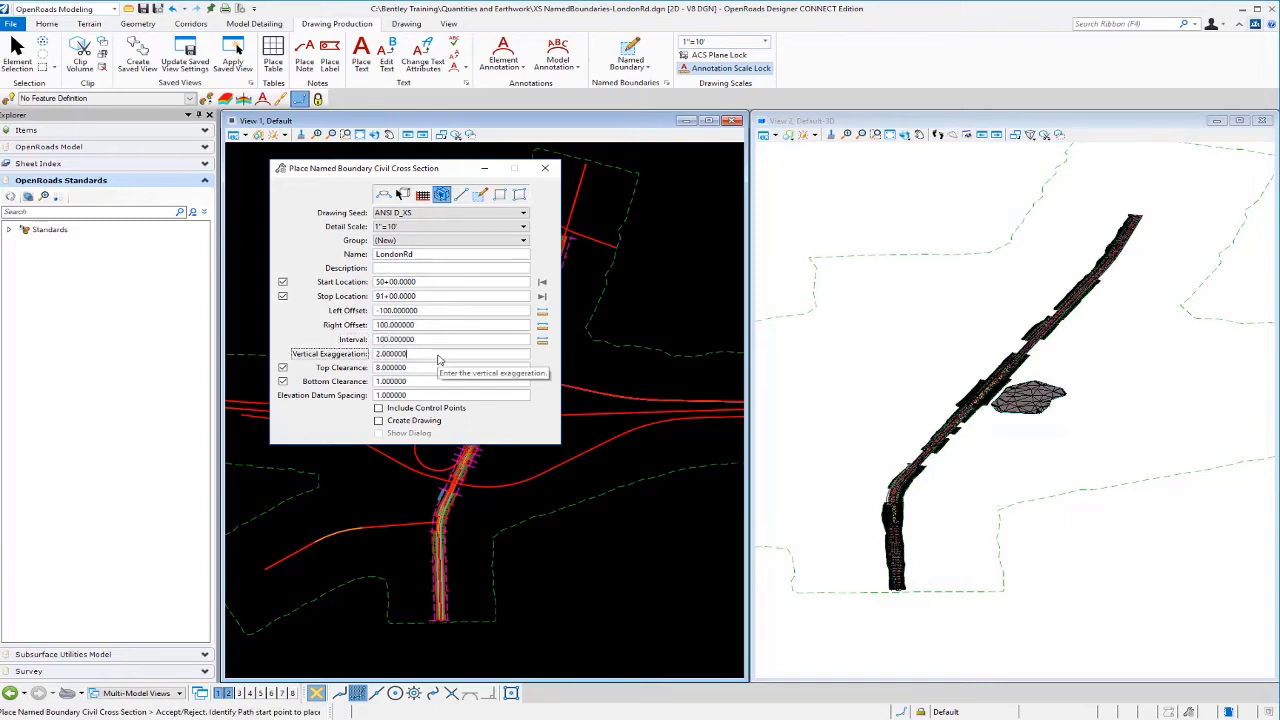
drag(421, 359, 360, 368)
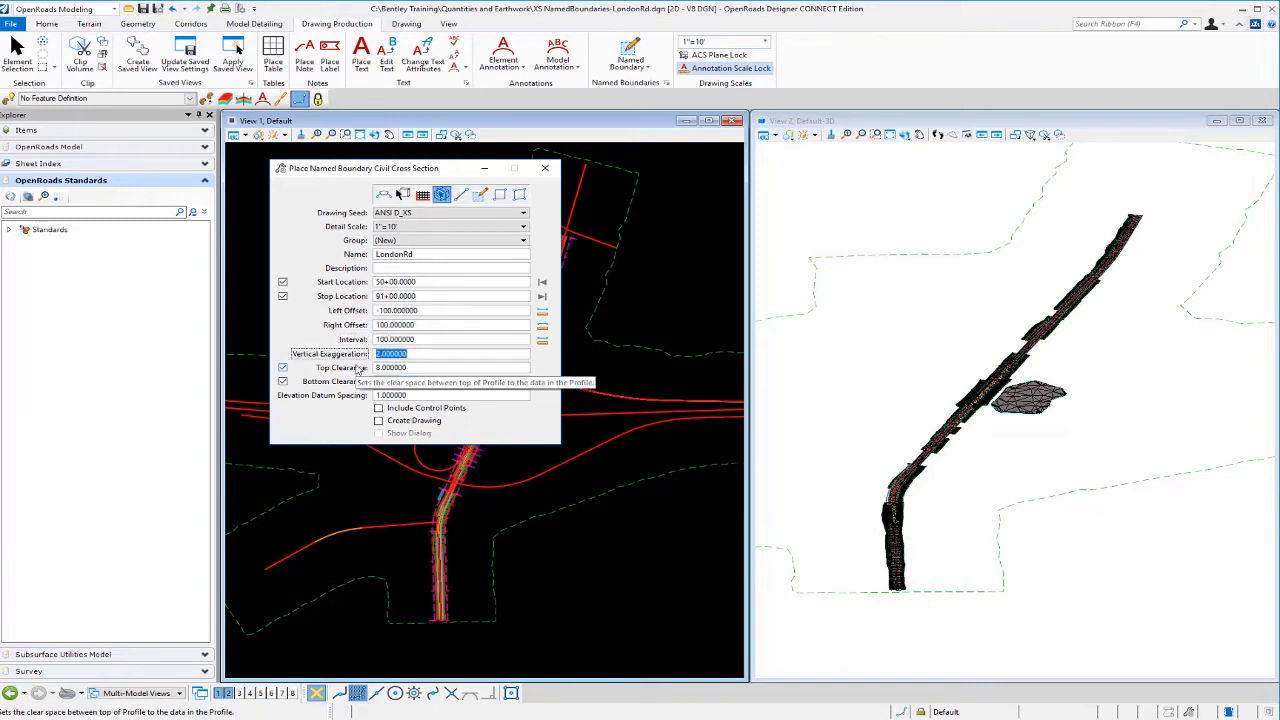
text(1)
click(405, 368)
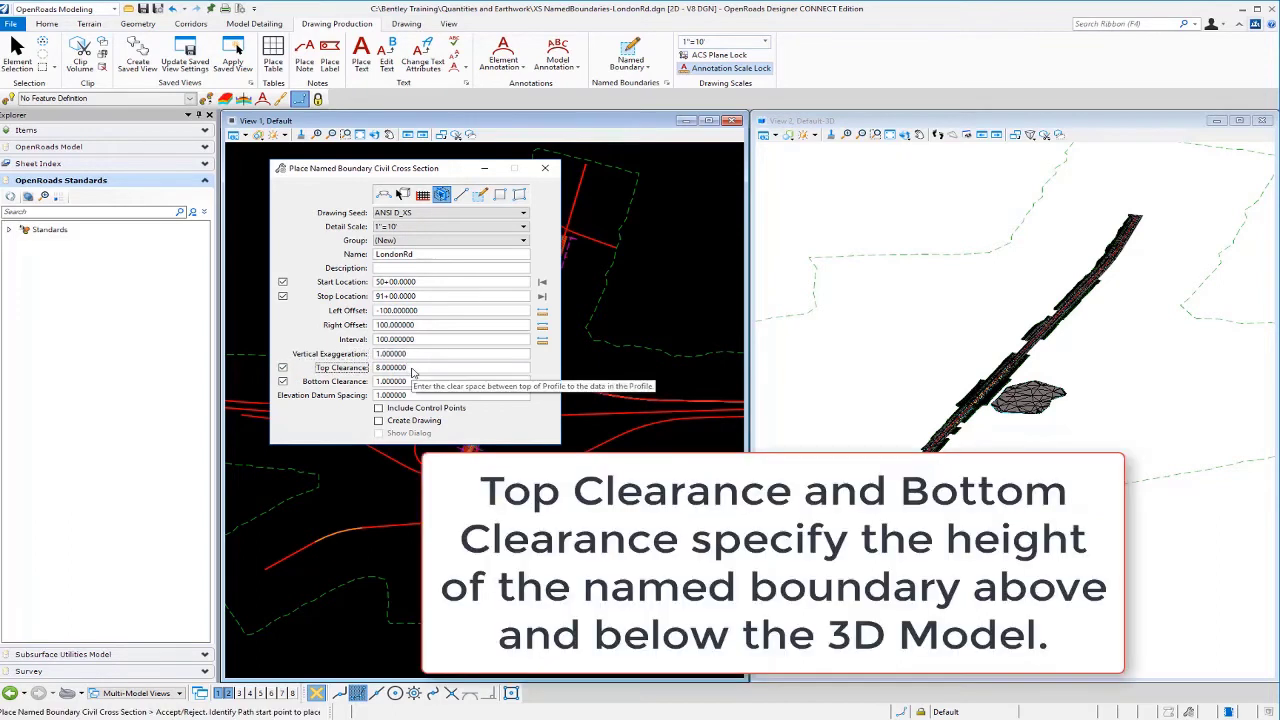
drag(412, 371, 372, 372)
text(1)
click(410, 382)
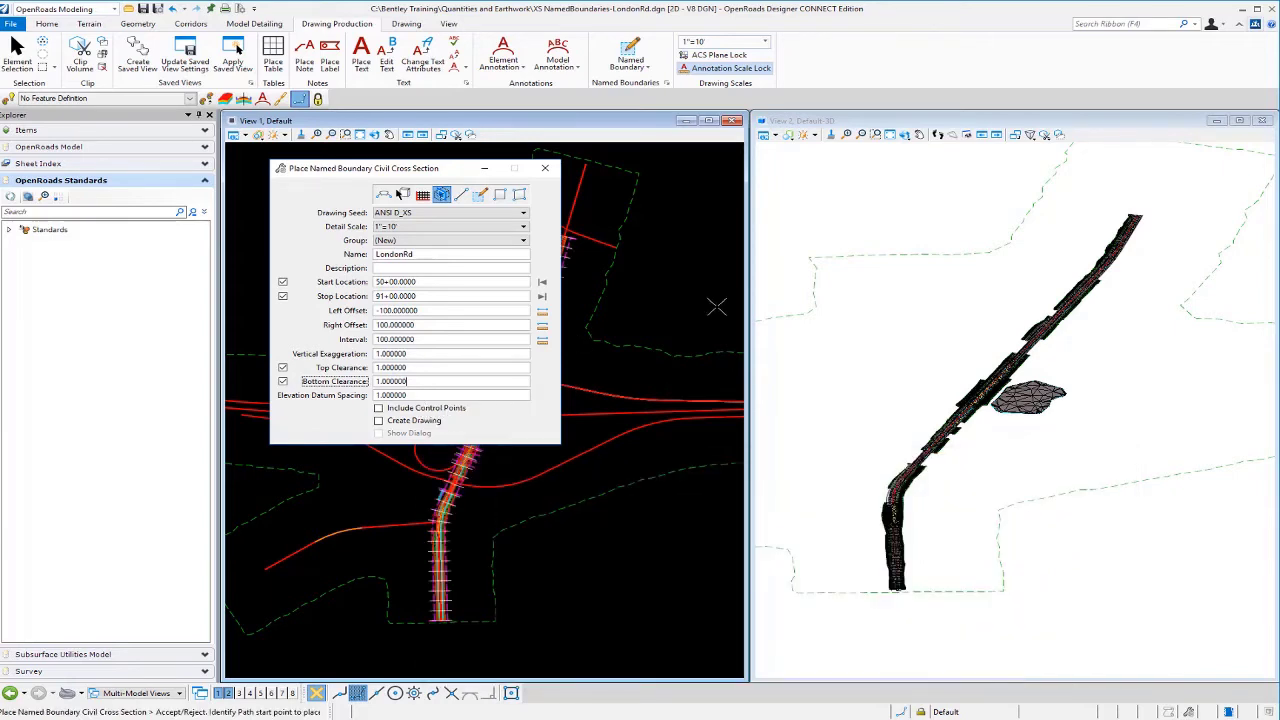
- Identify the path start at the alignment's southern end and accept to create the cross section named boundaries along LondonRd
drag(367, 172, 745, 218)
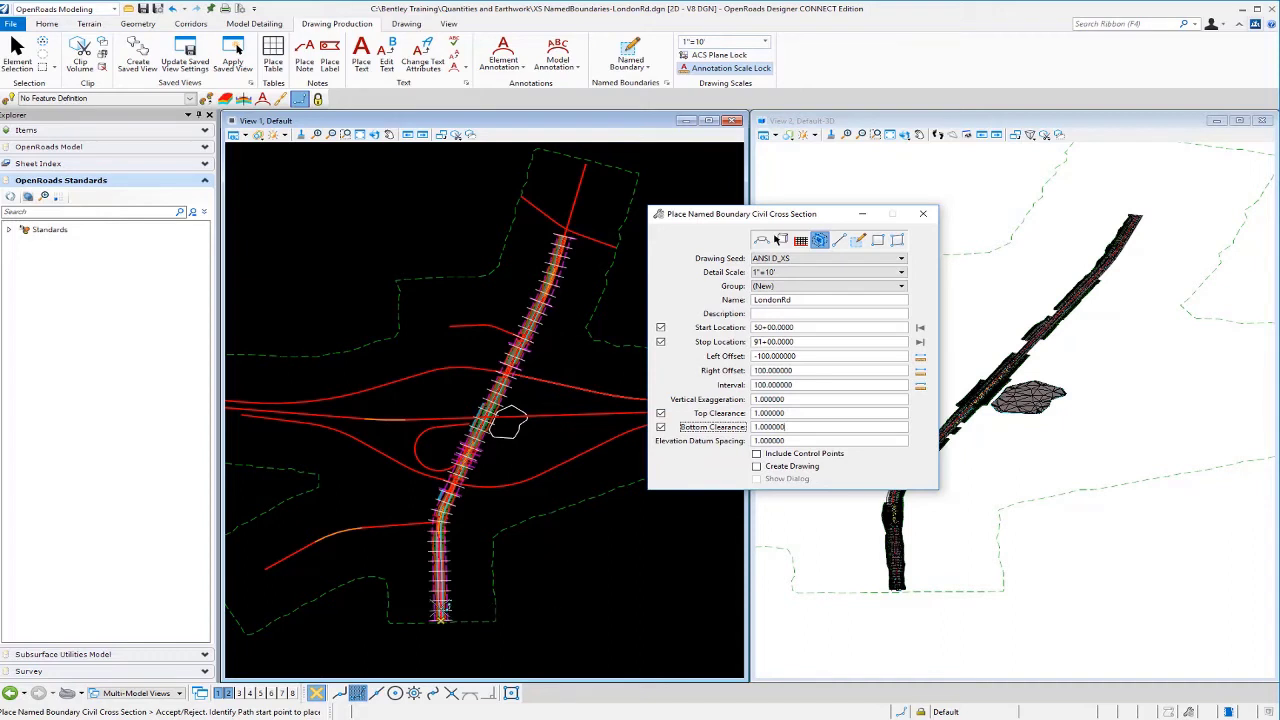
click(441, 617)
click(536, 571)
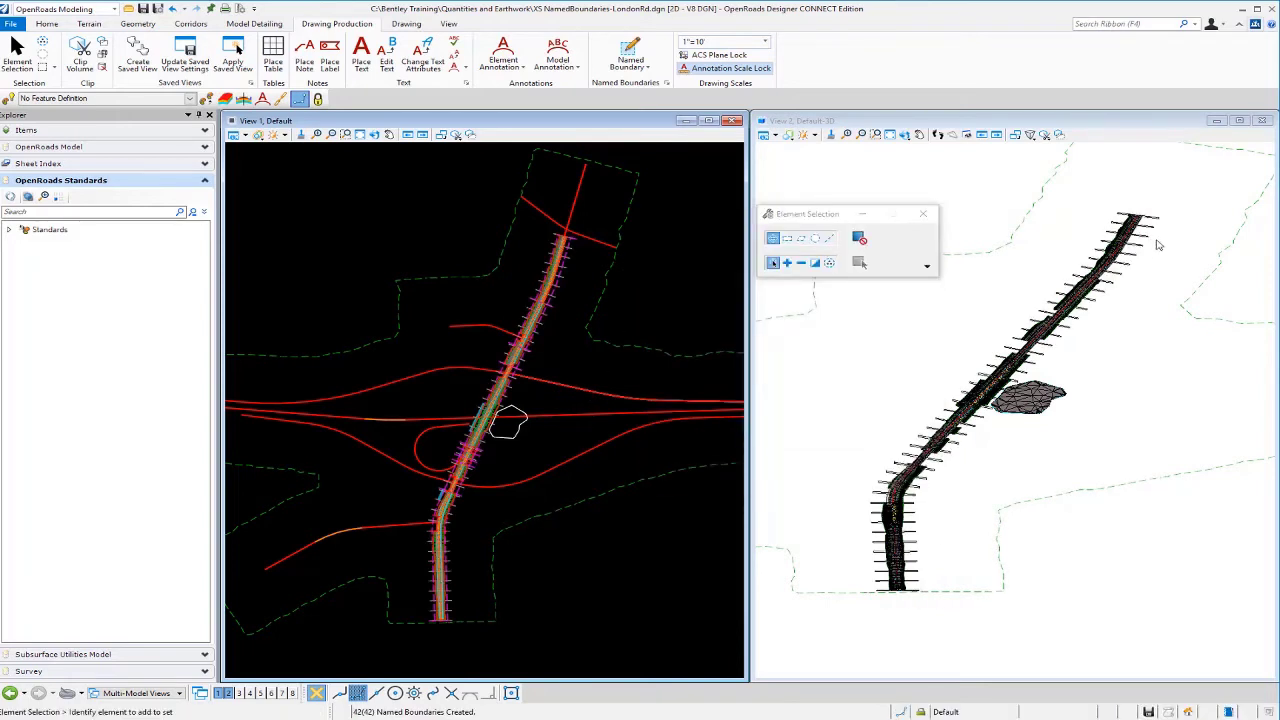
- Examine the cross section named boundaries along the corridor in the 3D view
scroll(899, 598, up, 2)
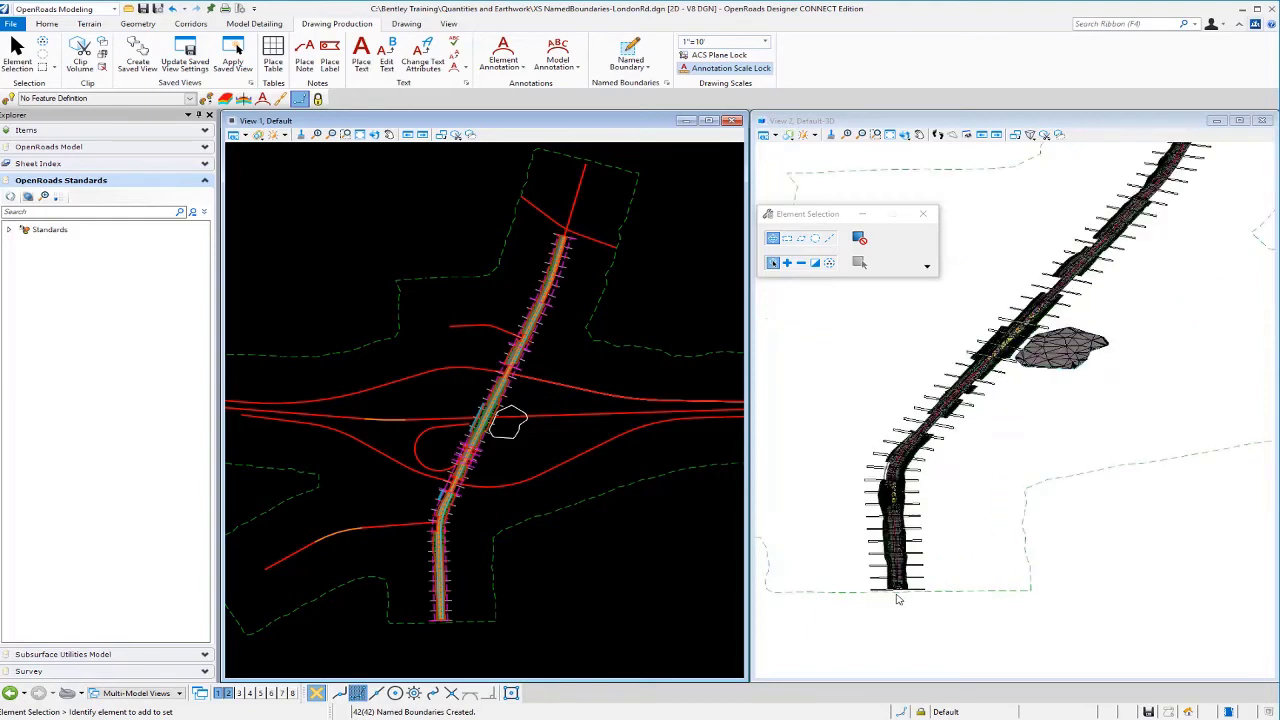
scroll(905, 594, up, 4)
scroll(893, 597, down, 4)
scroll(893, 597, down, 3)
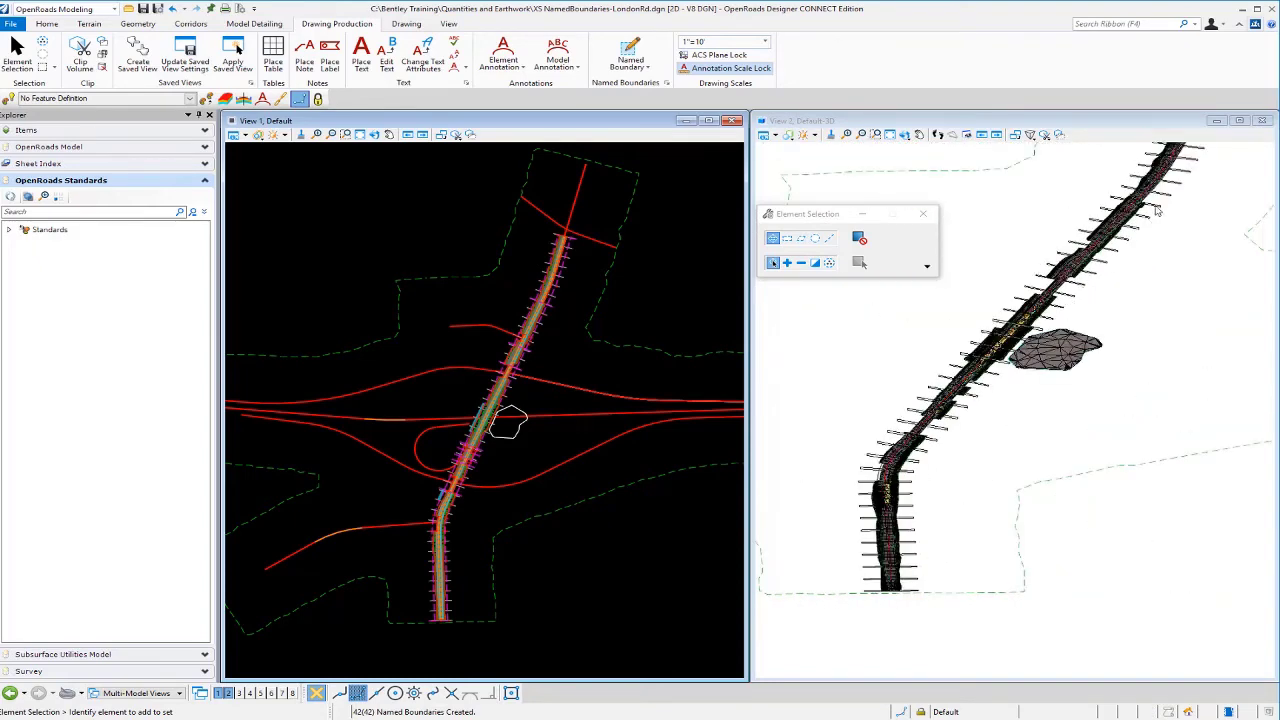
scroll(1157, 211, up, 2)
scroll(1138, 245, down, 3)
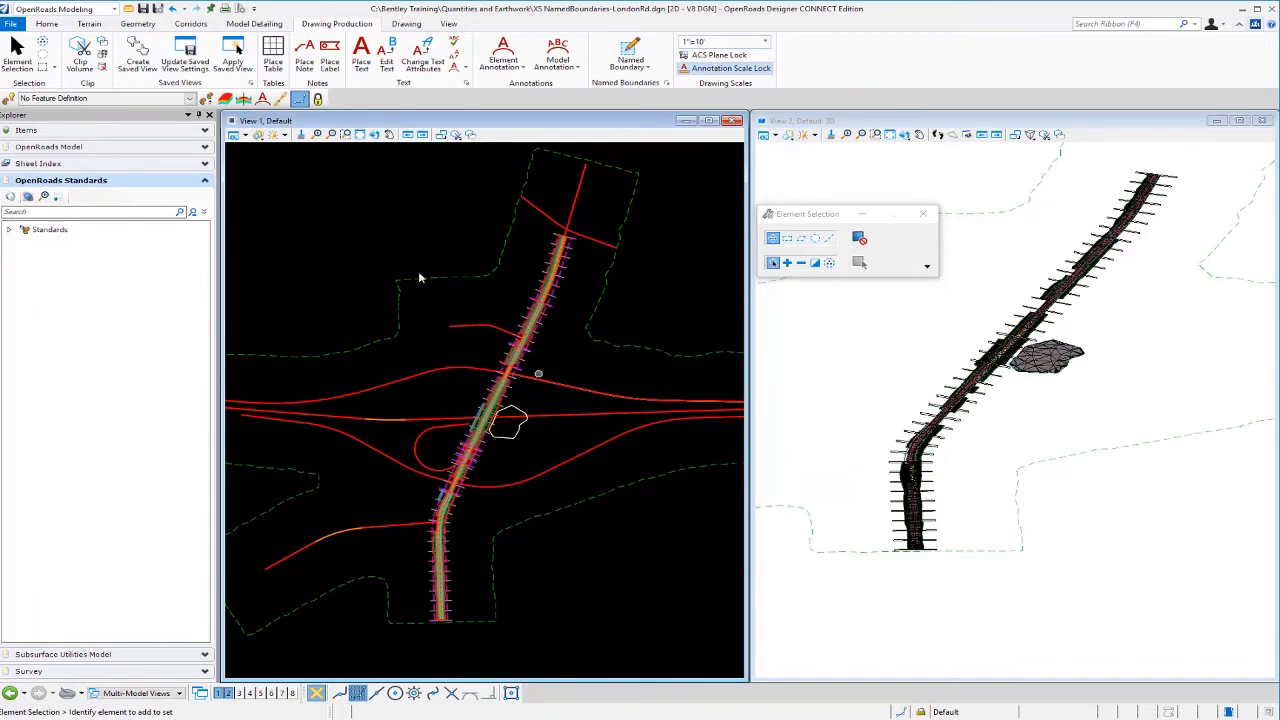
- Generate an End Area Volumes Report for the LondonRd named boundary group without any volume exceptions
click(52, 24)
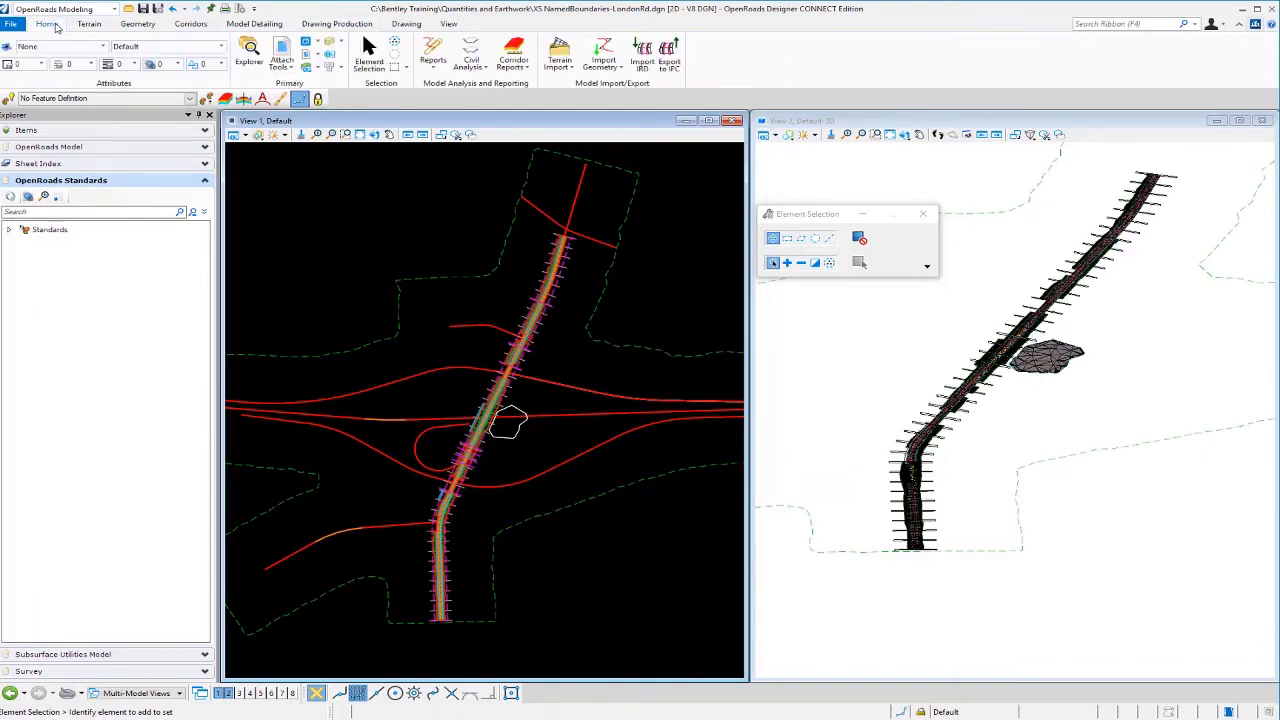
click(488, 70)
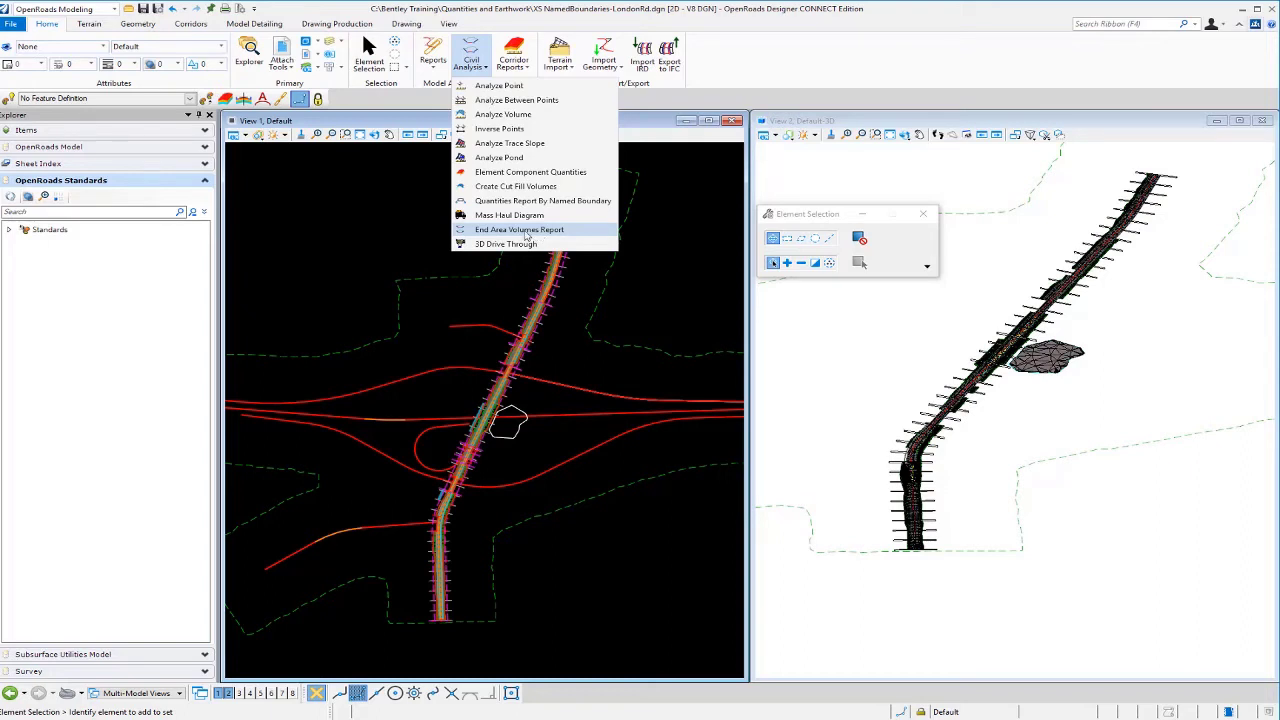
click(536, 232)
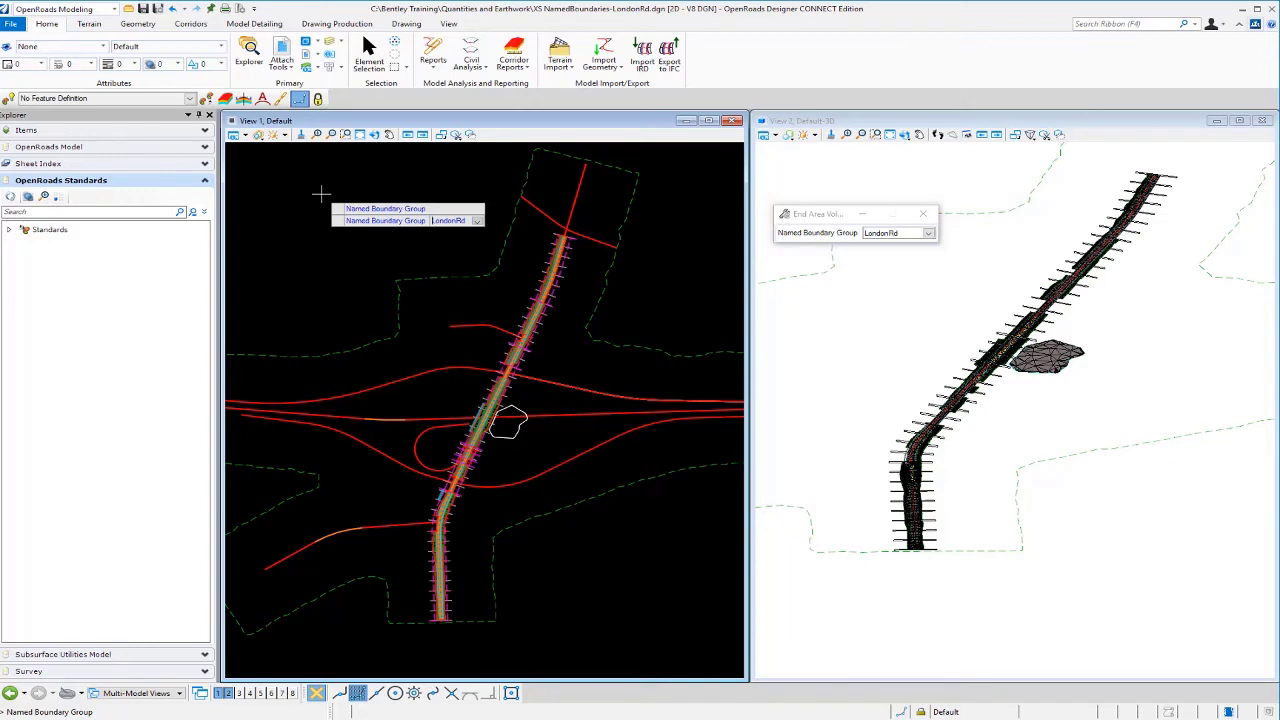
click(321, 194)
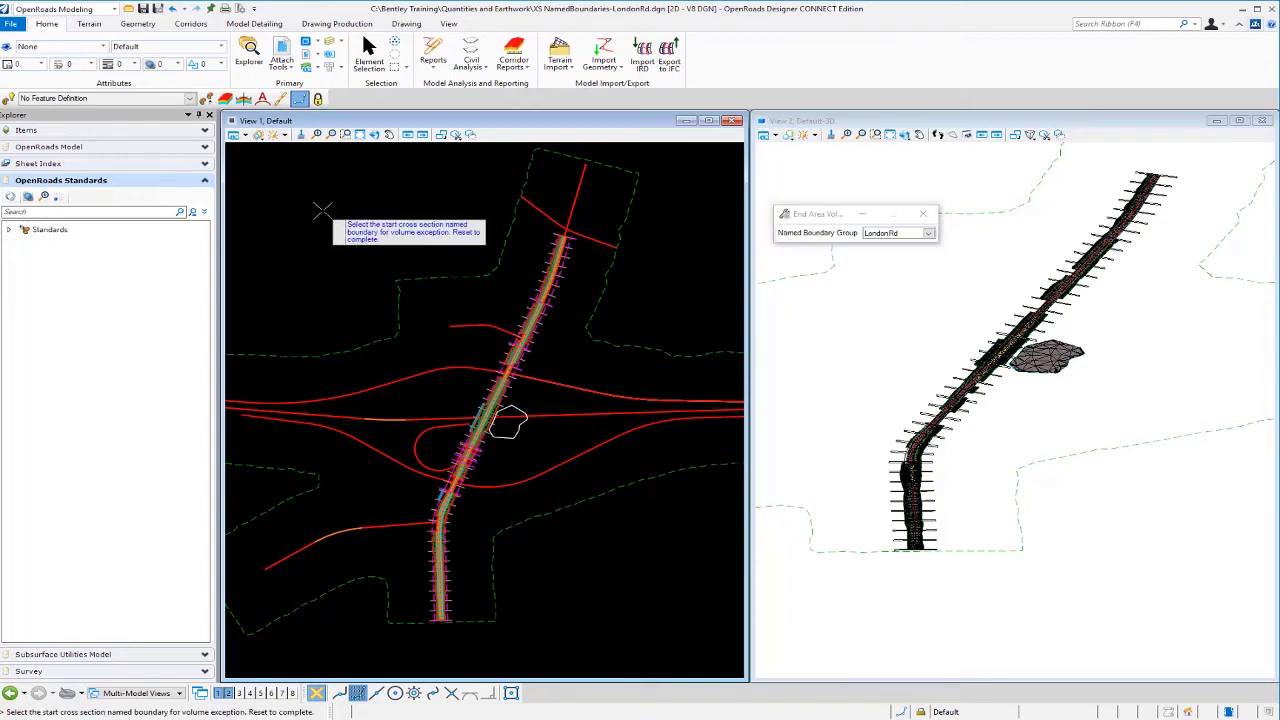
right_click(322, 210)
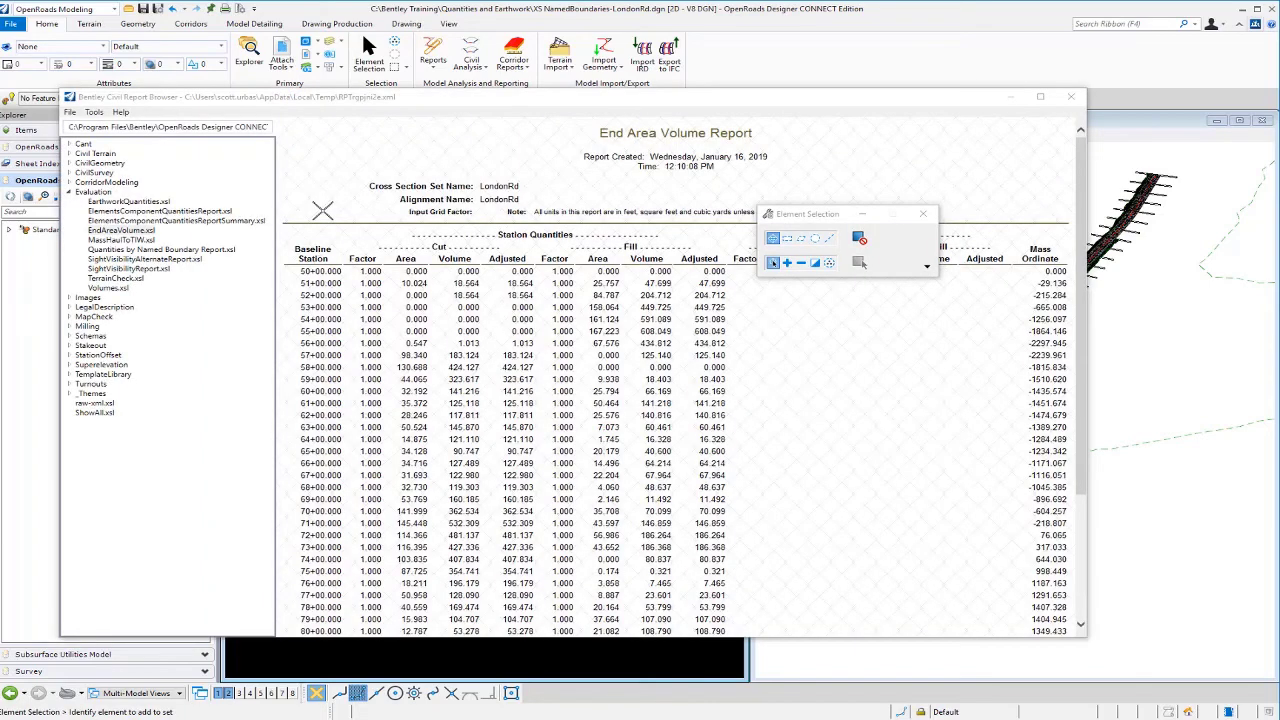
- Review the station cut and fill quantities in the End Area Volume Report
click(917, 343)
scroll(913, 343, down, 2)
scroll(913, 343, up, 2)
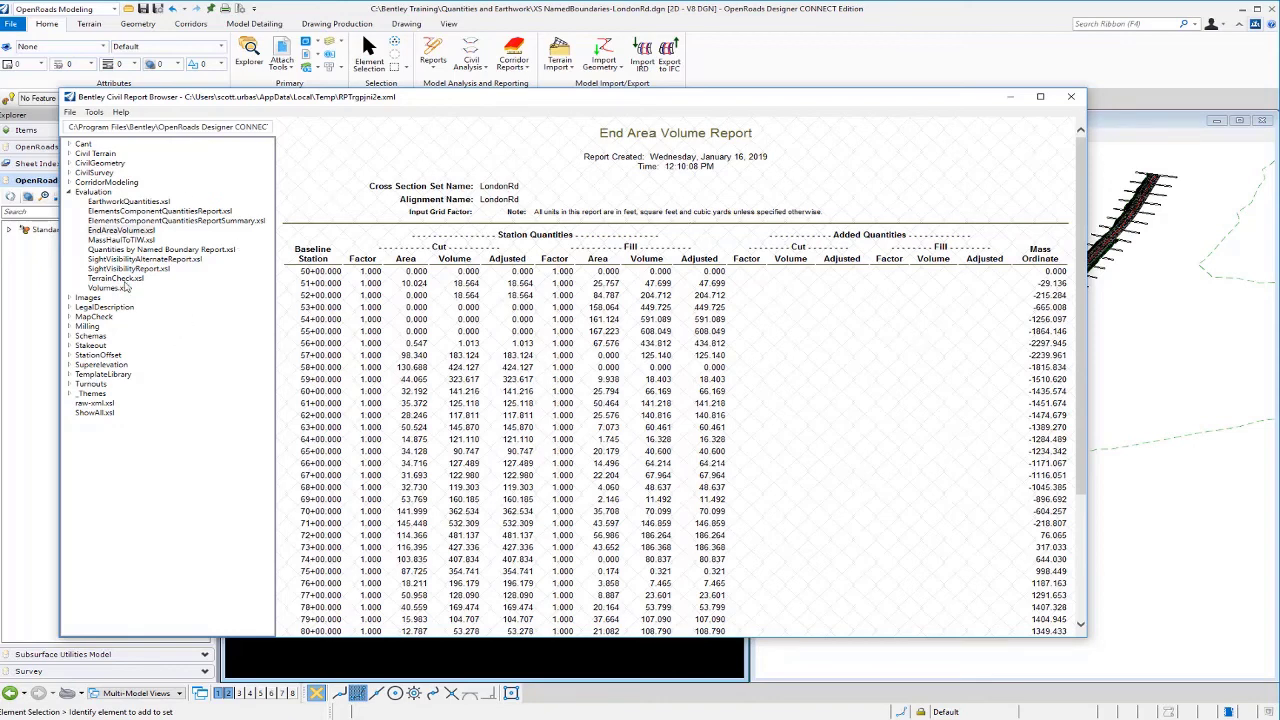
- Display the results with the Volumes.xsl style sheet, review the volumes by station, and close the report browser
click(118, 289)
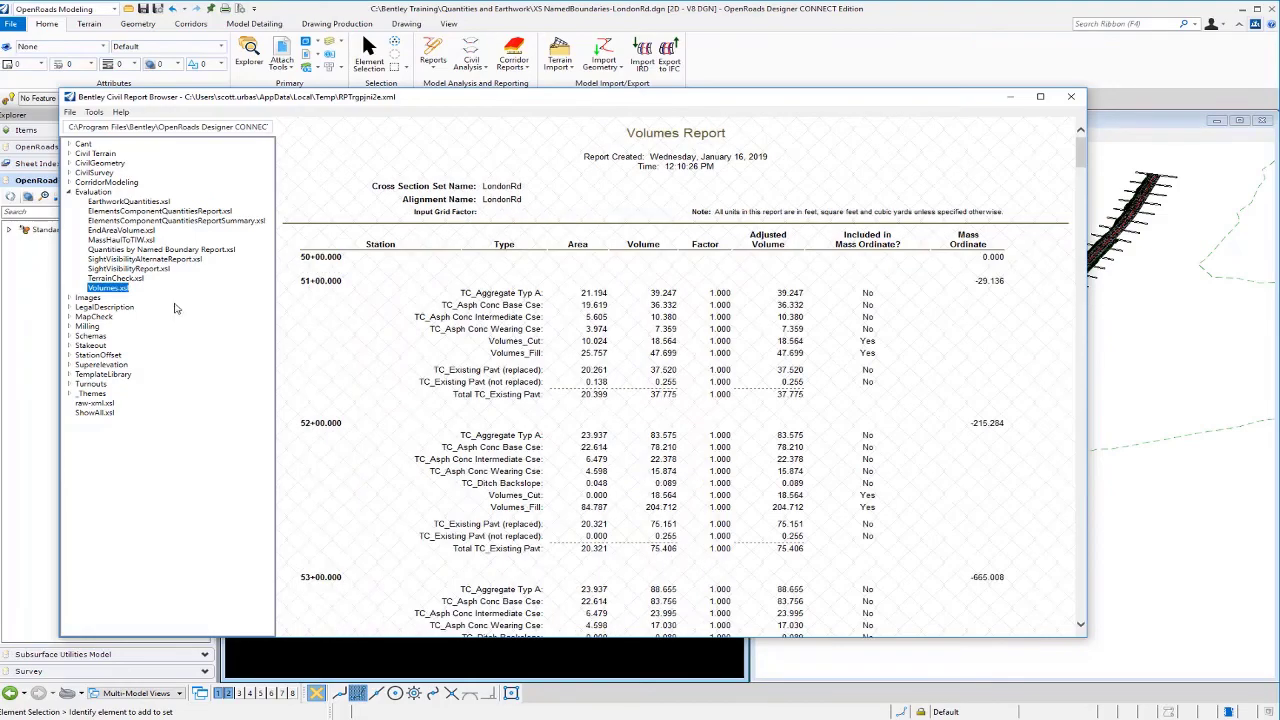
scroll(497, 381, down, 5)
scroll(497, 381, down, 15)
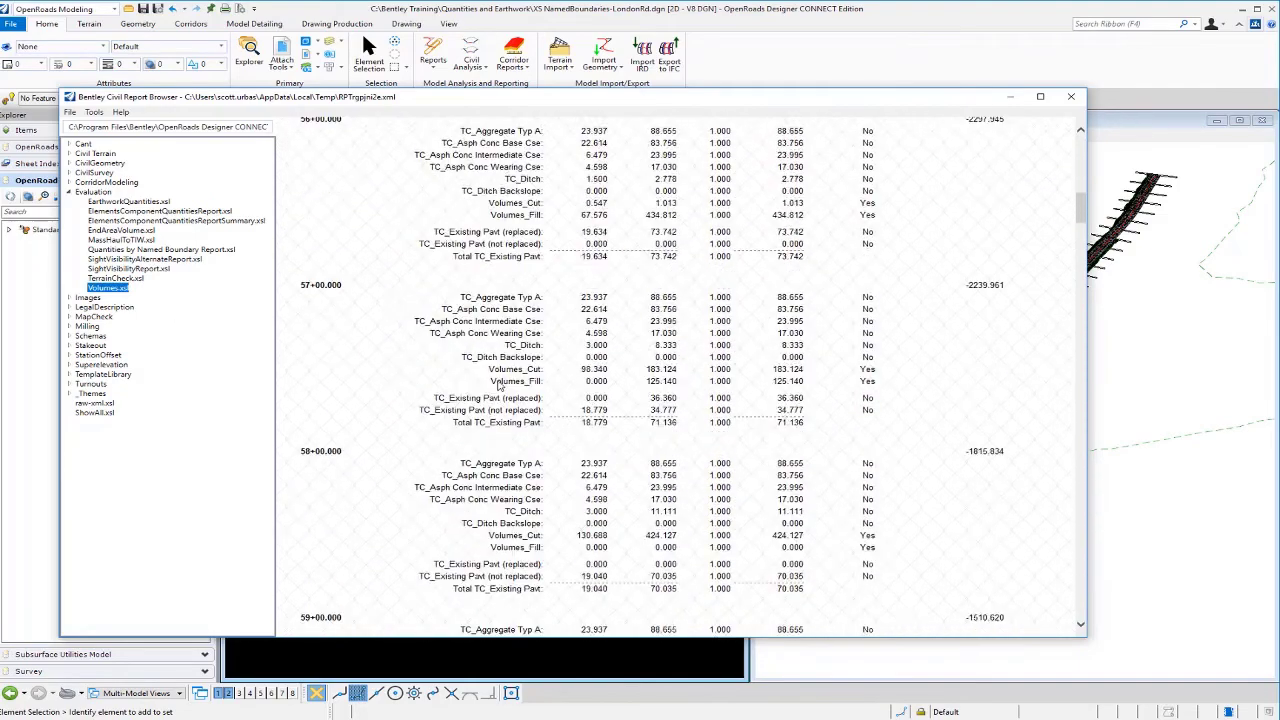
scroll(497, 381, up, 20)
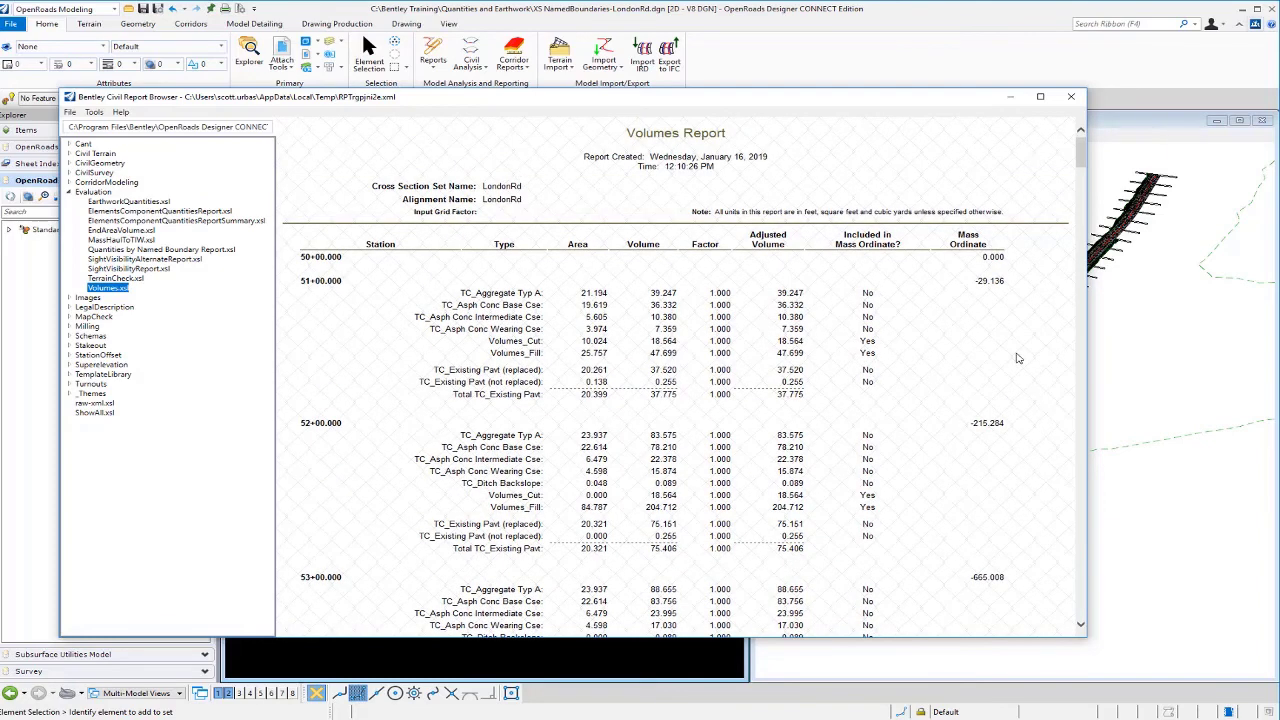
click(1071, 96)
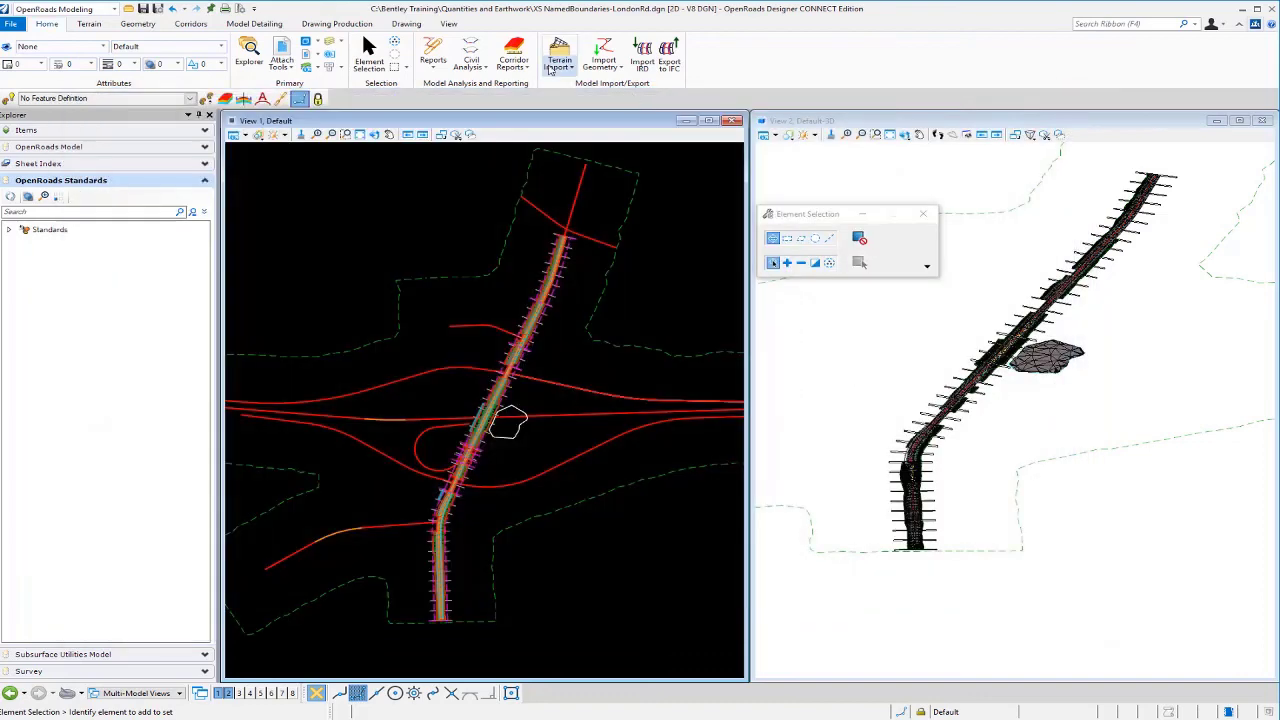
click(471, 62)
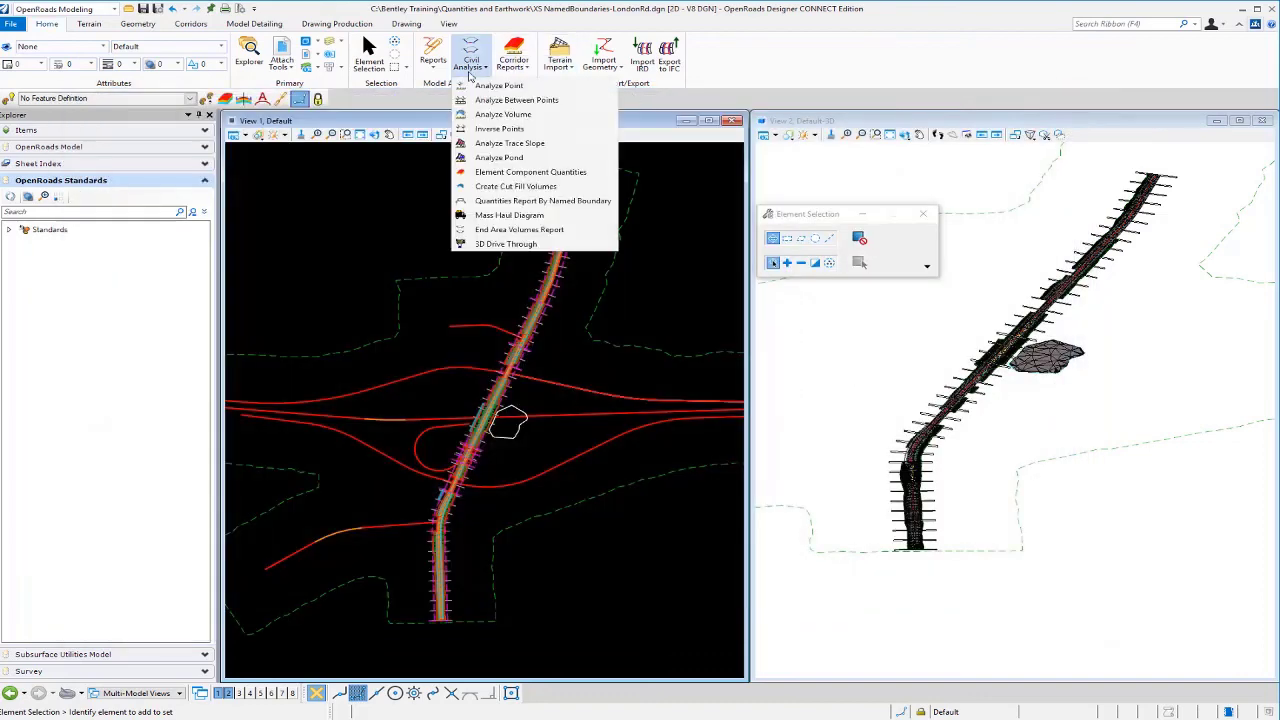
click(404, 226)
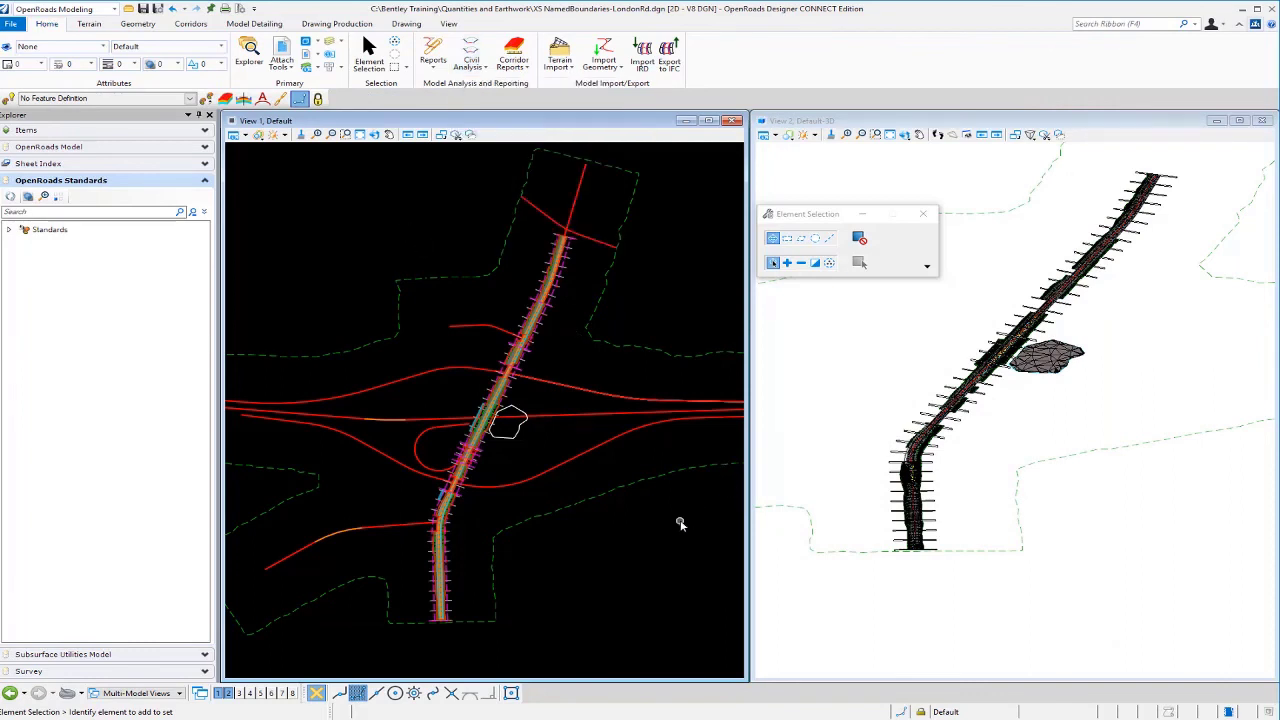